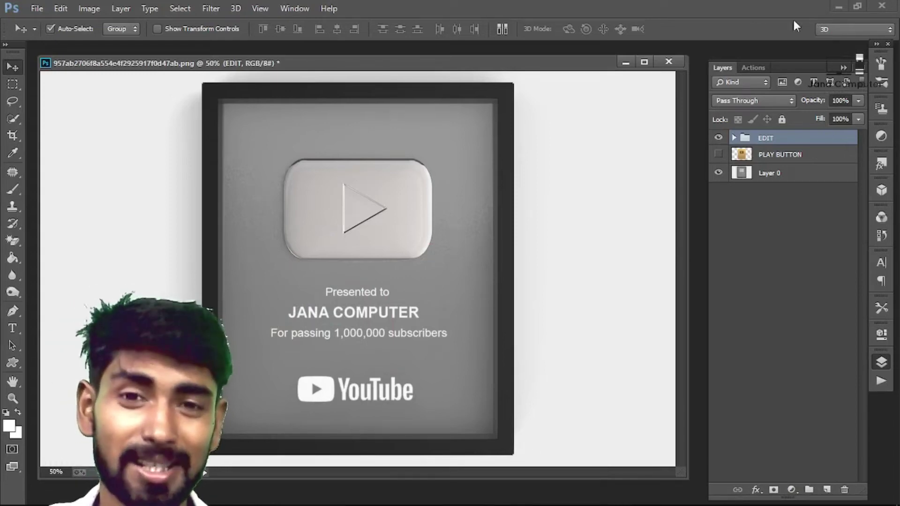
Compare the silver version by hiding PLAY BUTTON, then show the gold plaque layer again
left_click_drag(561, 66, 560, 62)
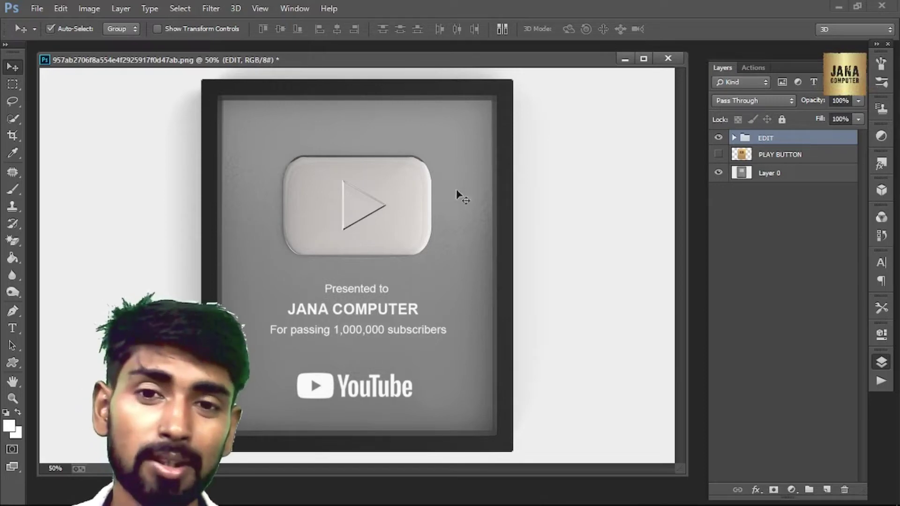
left_click(718, 155)
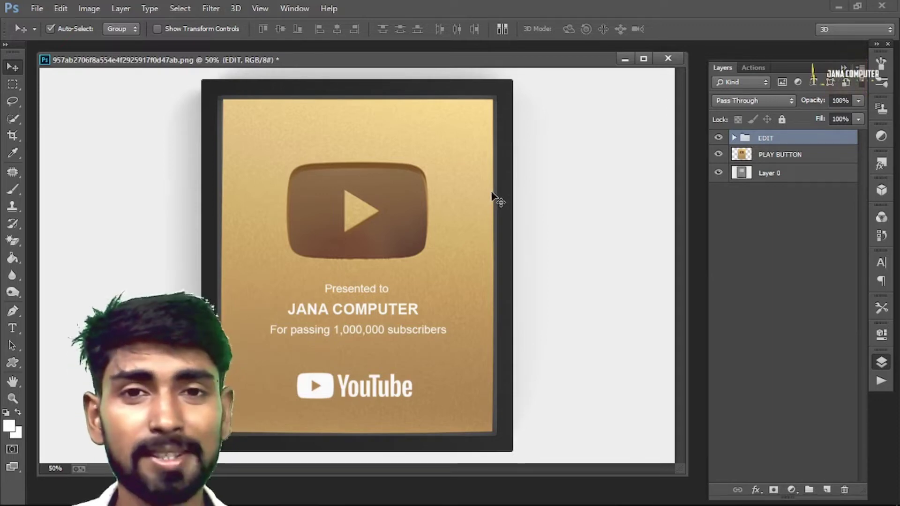
left_click(718, 155)
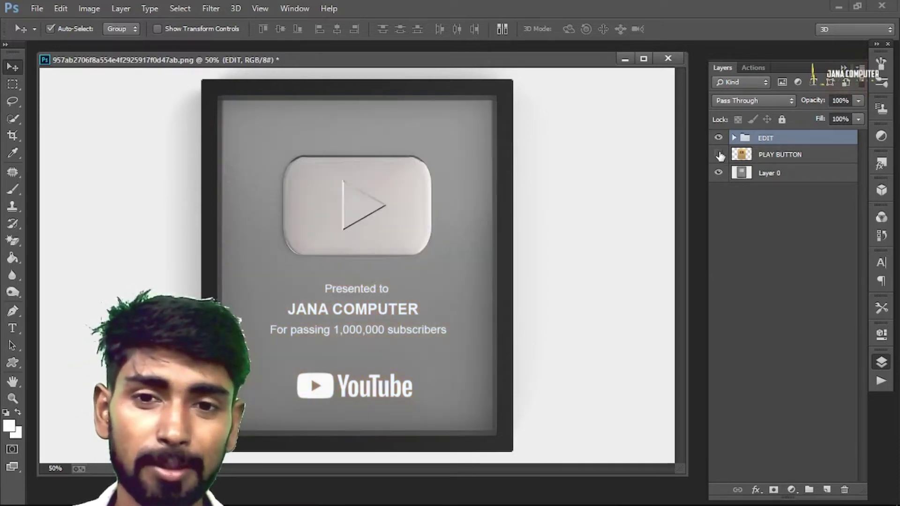
left_click(718, 154)
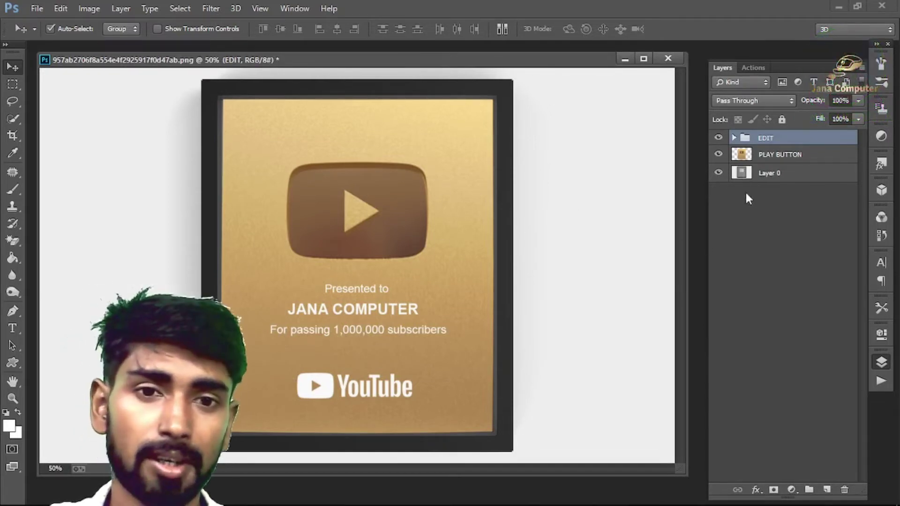
double_click(354, 60)
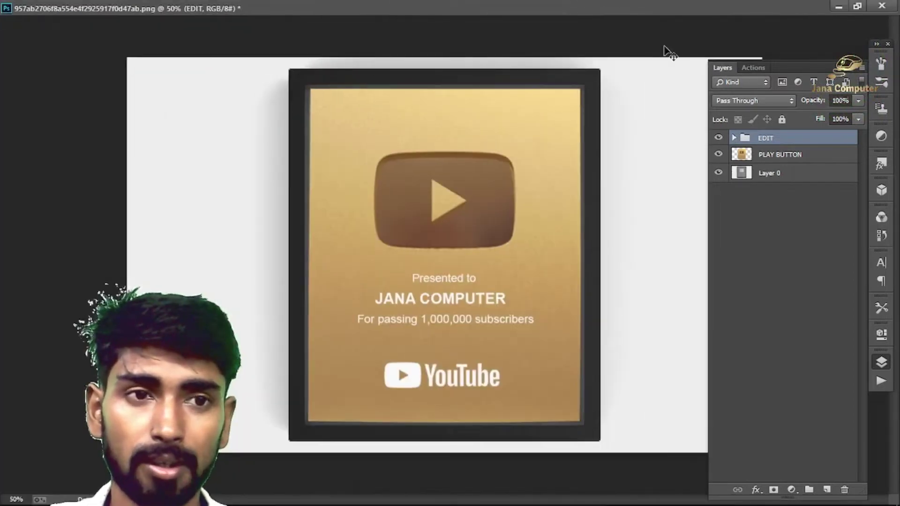
left_click(857, 5)
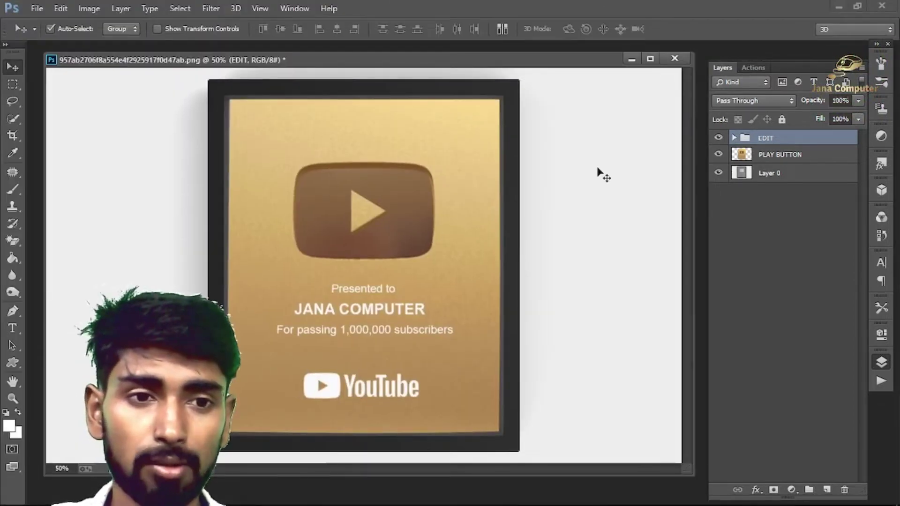
left_click(598, 171)
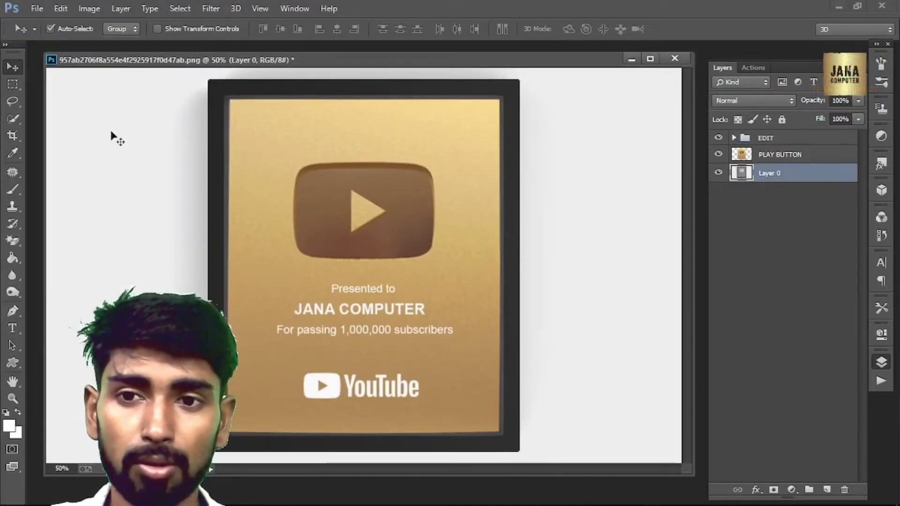
key("e")
left_click(600, 225)
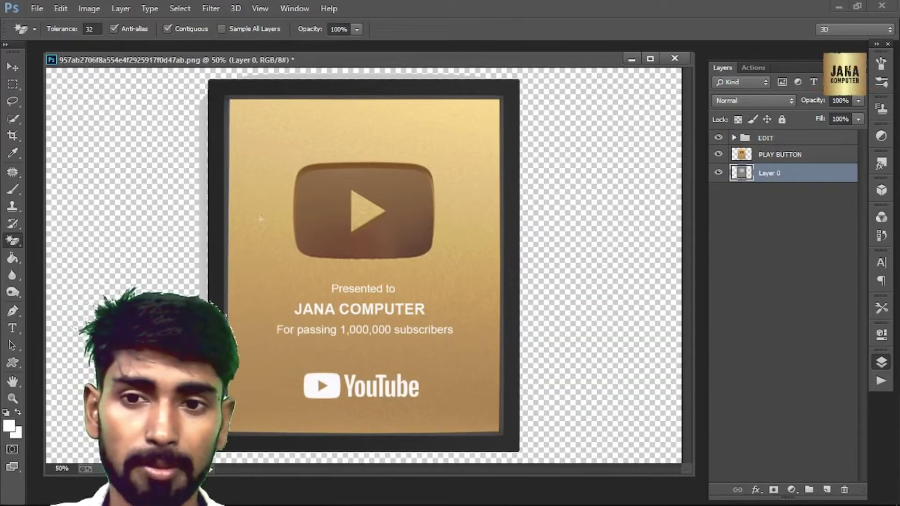
right_click(8, 247)
left_click(96, 263)
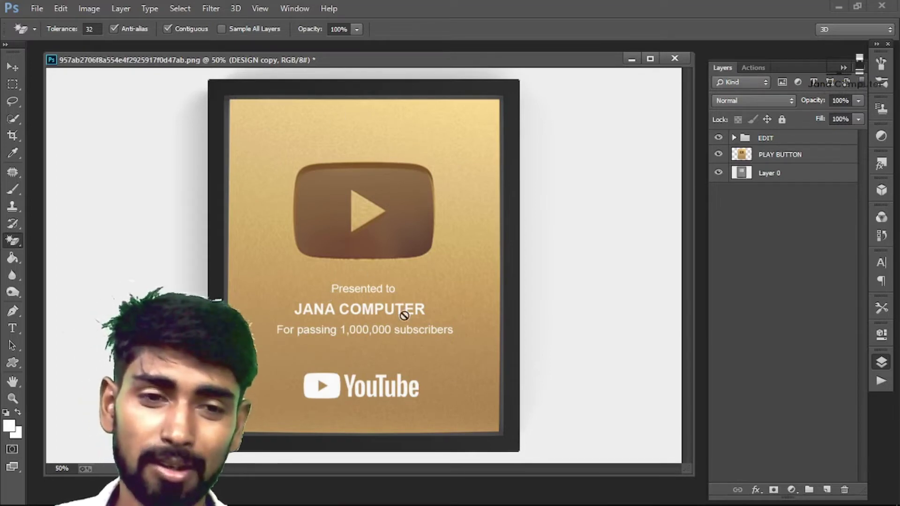
Rasterize the silver design smart object with a Magic Eraser click, then re-show PLAY BUTTON
left_click(718, 154)
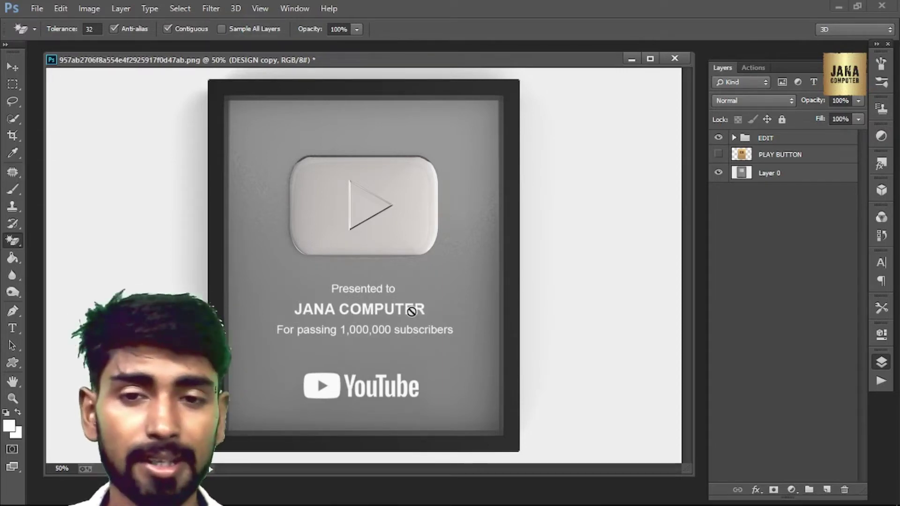
left_click(333, 313)
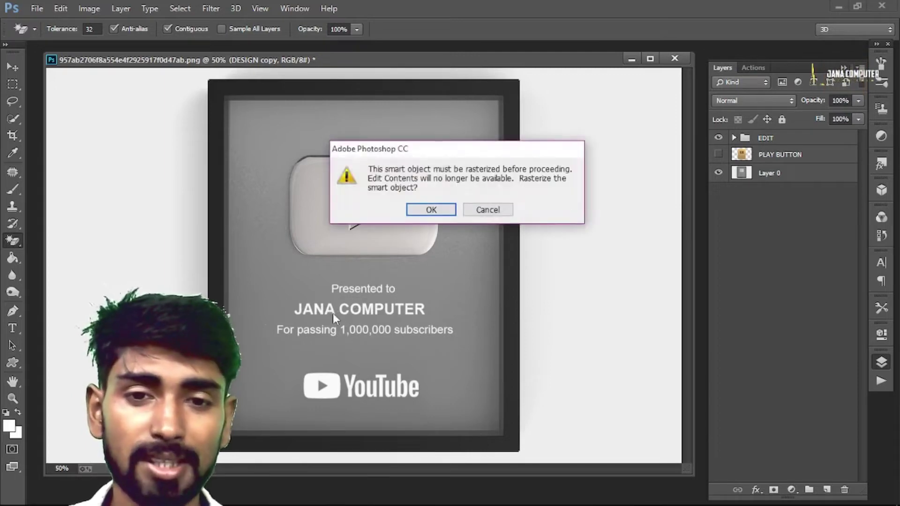
left_click(439, 212)
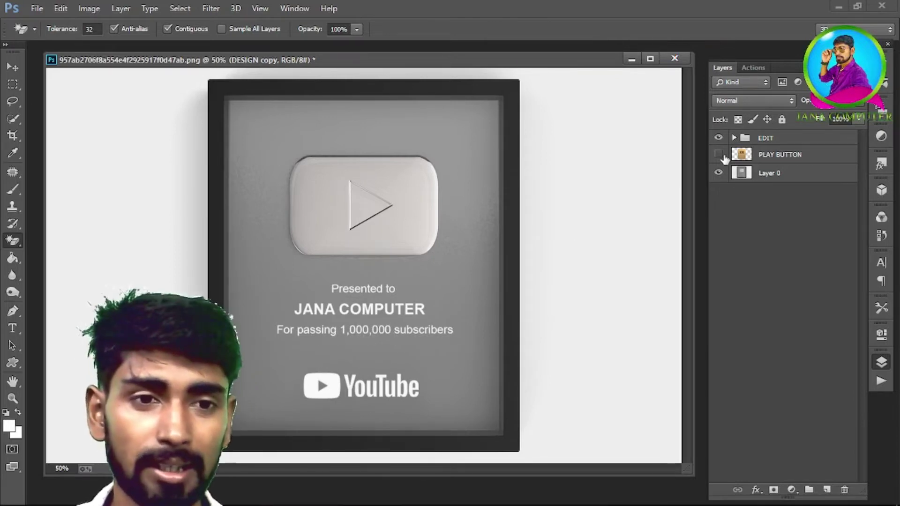
left_click(718, 154)
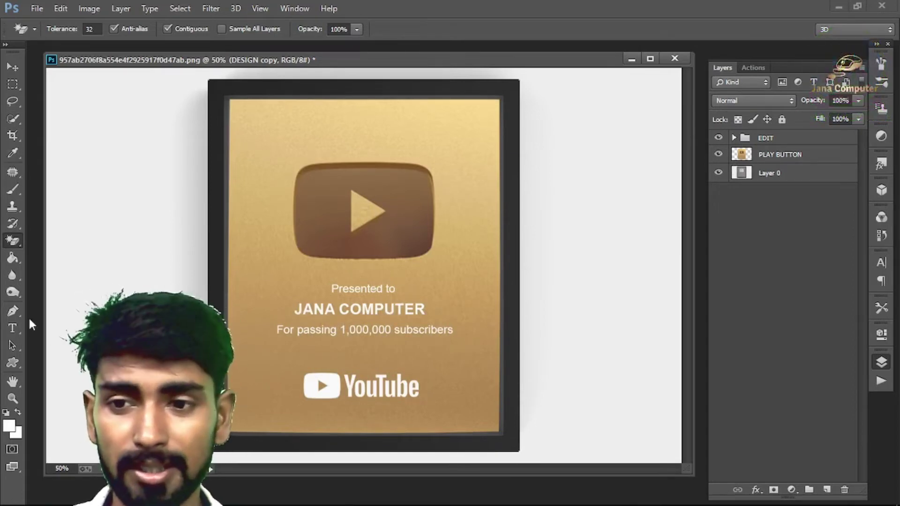
left_click(9, 328)
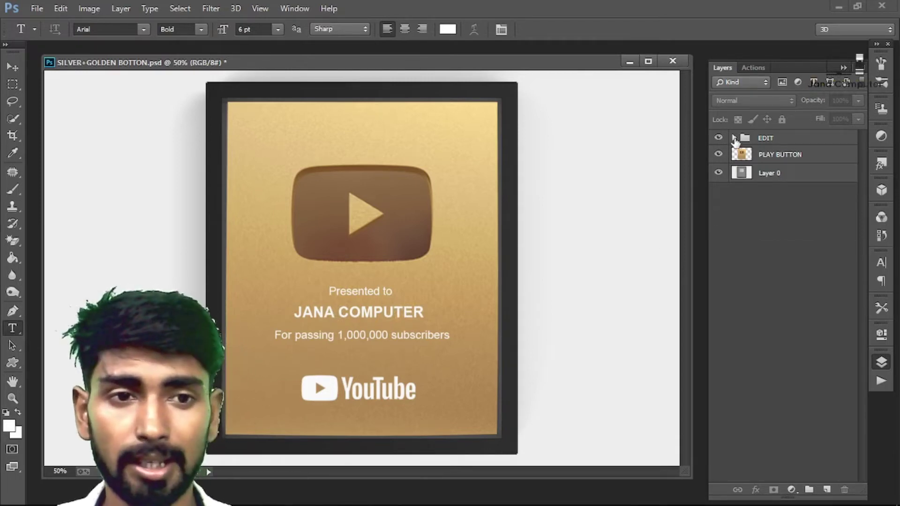
Expand the EDIT group and toggle the JANA COMPUTER text layer's visibility to check it
left_click(734, 138)
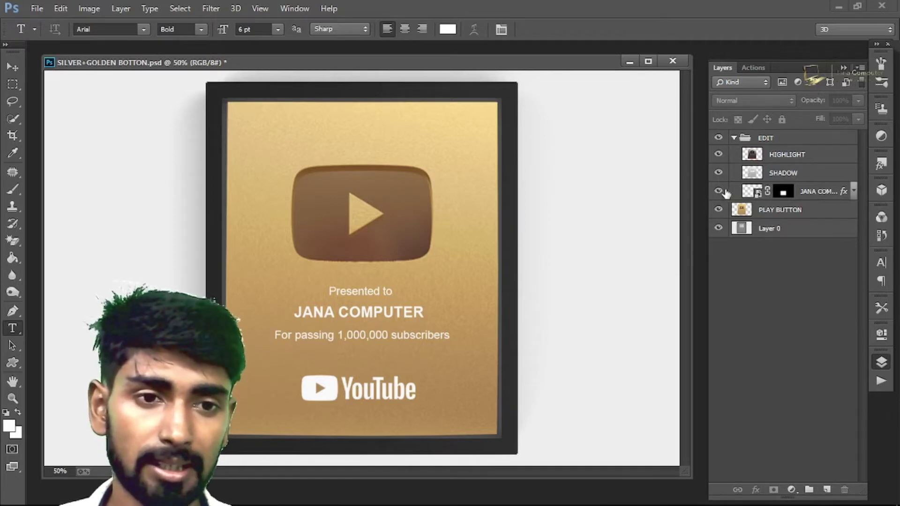
left_click(719, 191)
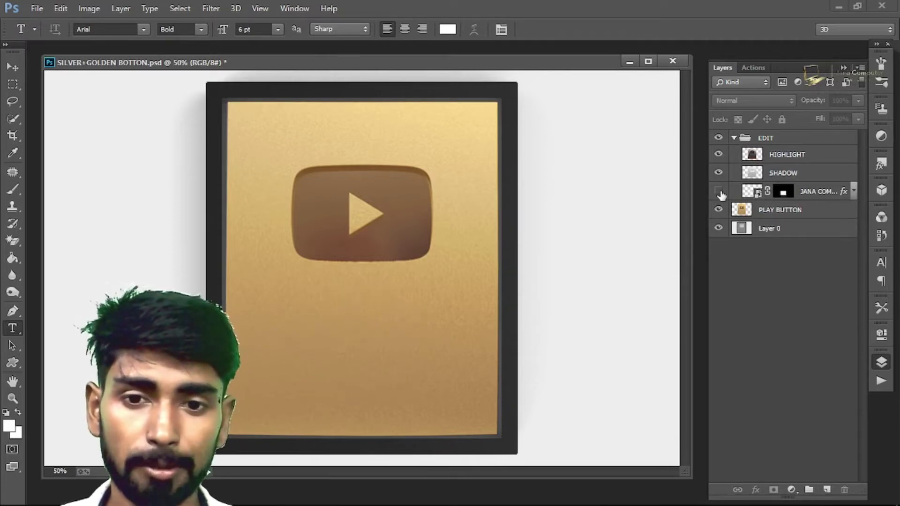
left_click(718, 191)
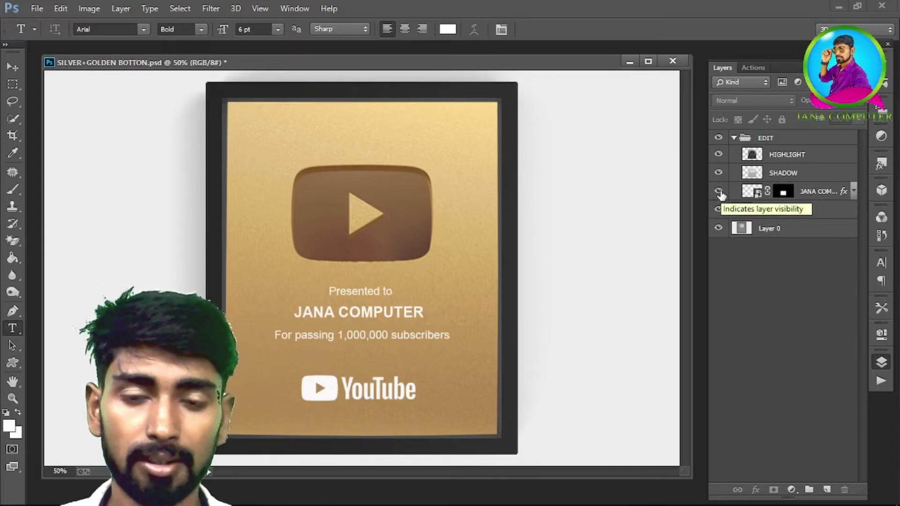
left_click(719, 191)
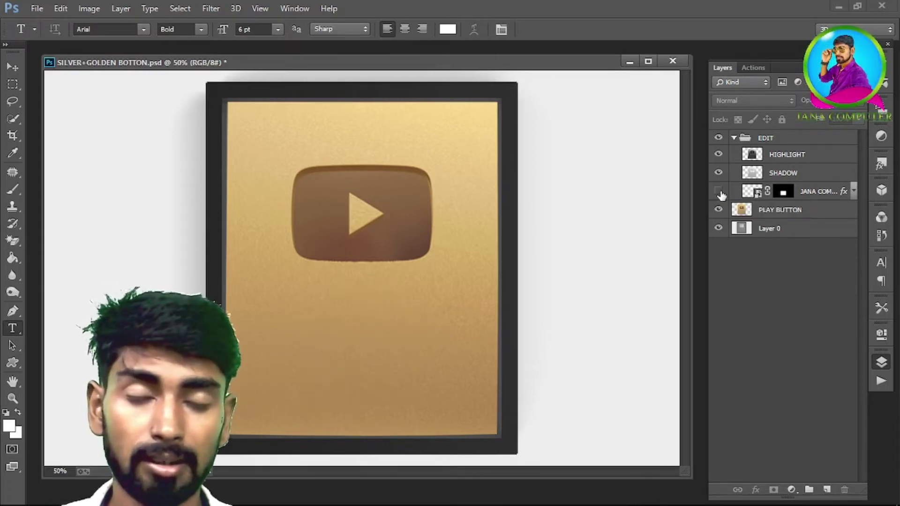
left_click(718, 191)
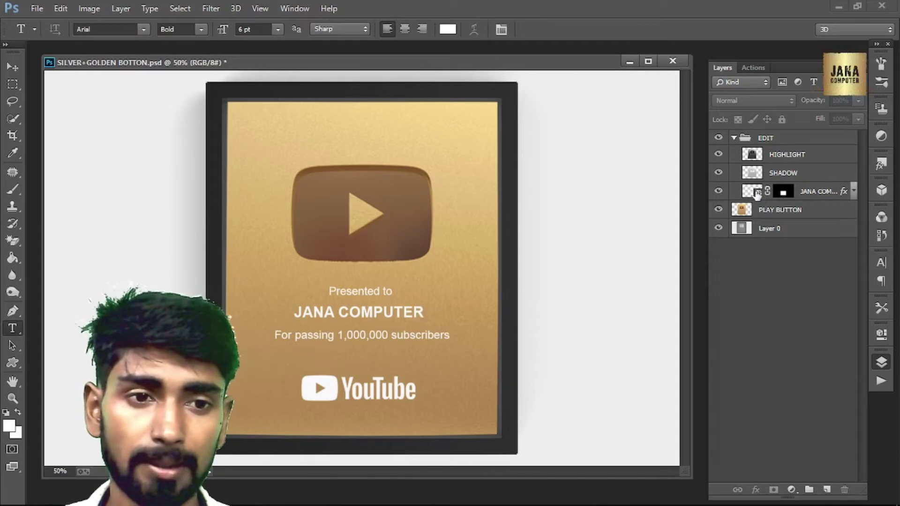
double_click(758, 195)
Replace the JANA COMPUTER name text with EDITER RJ inside the smart object
left_click_drag(158, 71, 470, 97)
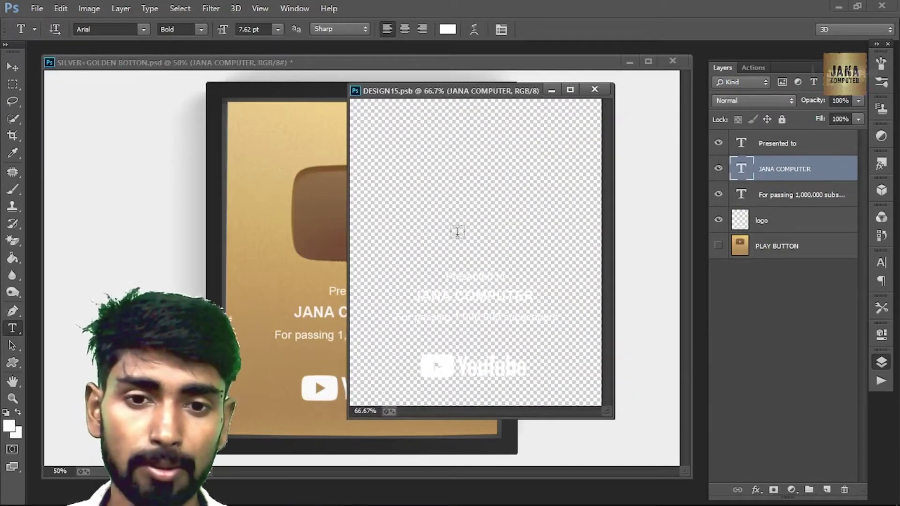
left_click(719, 246)
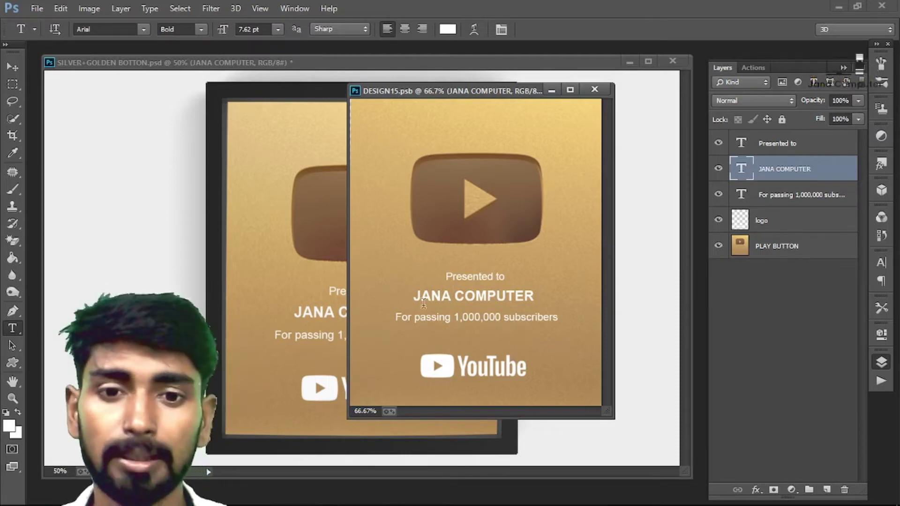
left_click(503, 293)
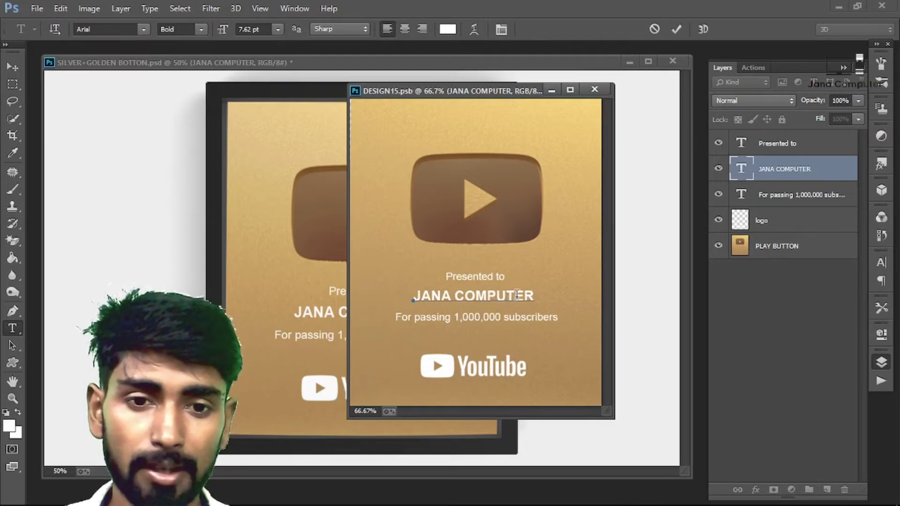
key("ctrl+a")
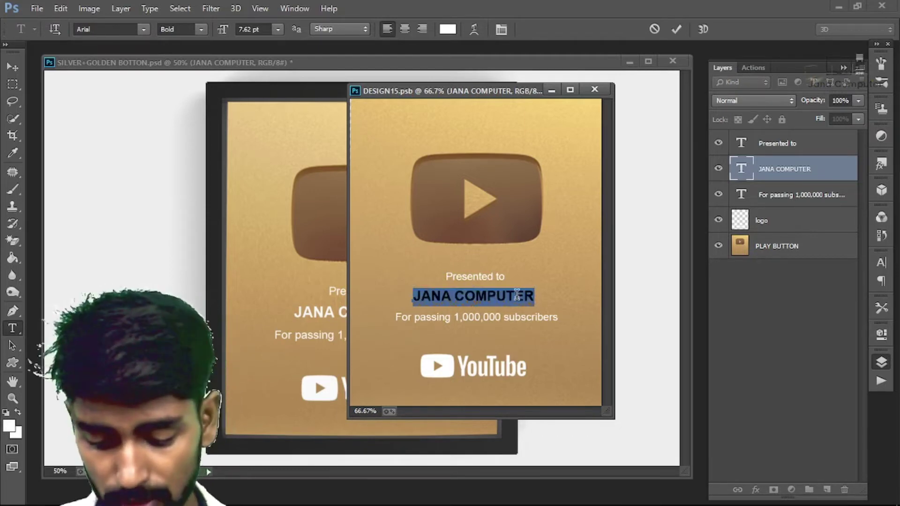
type("EDITER")
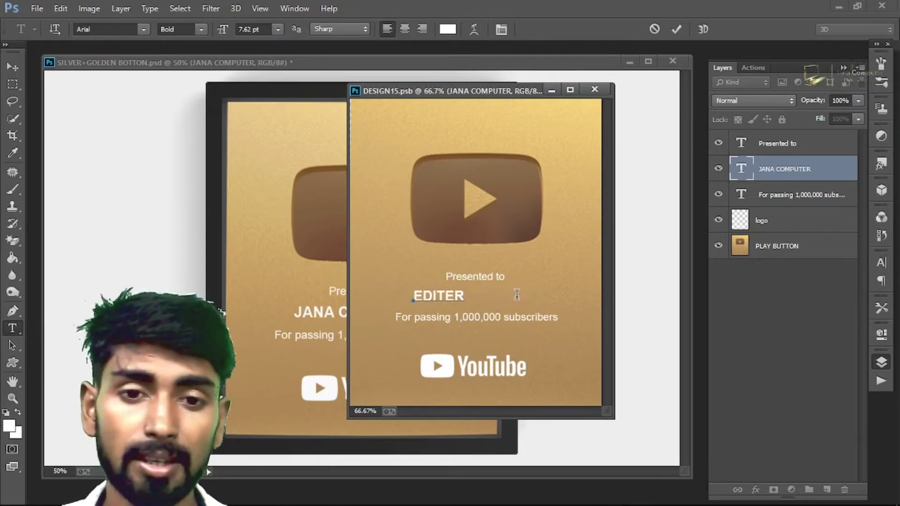
type(" RJ")
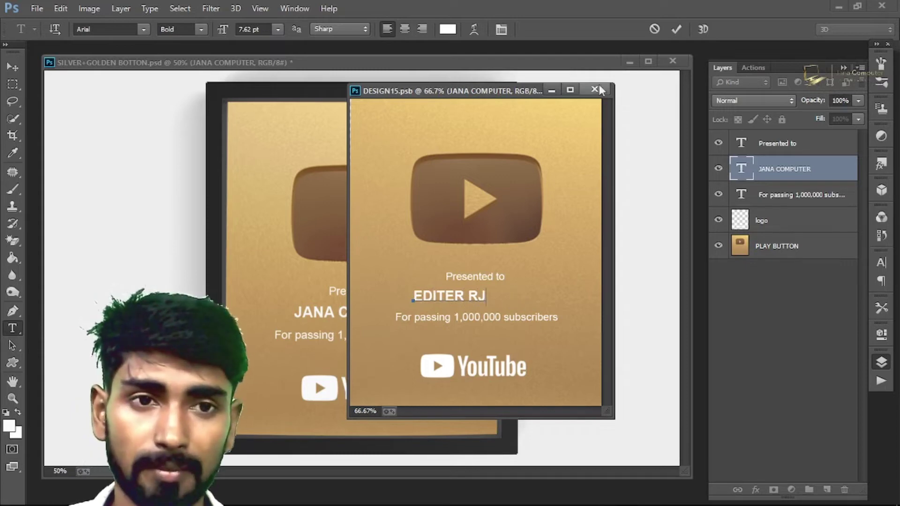
left_click(677, 30)
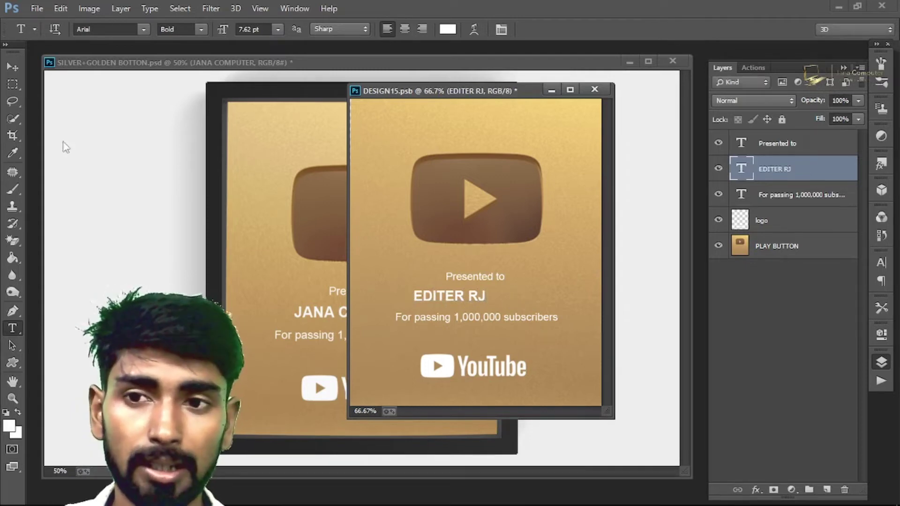
Centre EDITER RJ horizontally under the Presented to line
left_click(13, 67)
left_click_drag(457, 304, 510, 304)
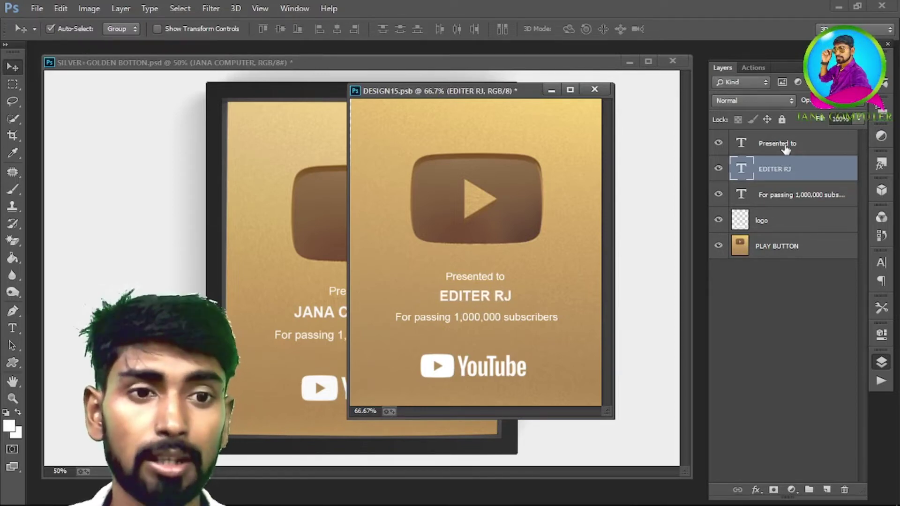
left_click(794, 148)
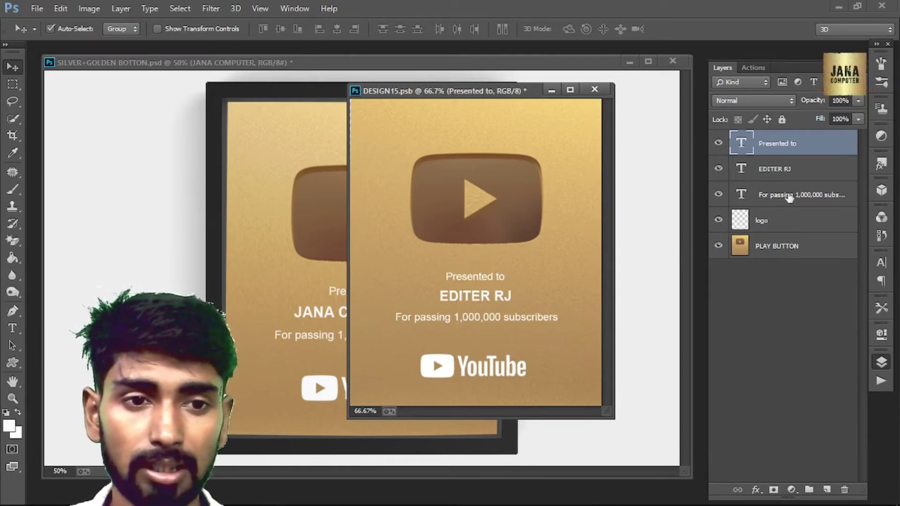
Change the subscriber count text from 1,000,000 to 100,000
left_click(740, 195)
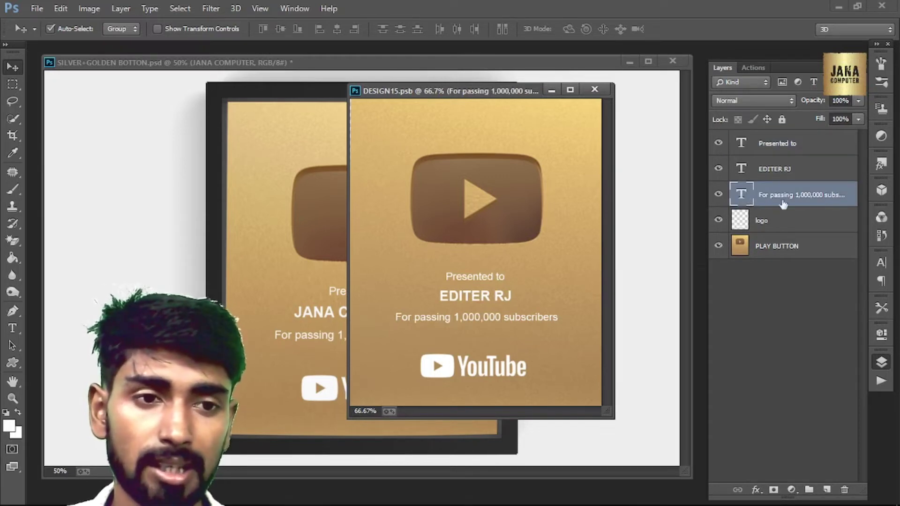
double_click(741, 195)
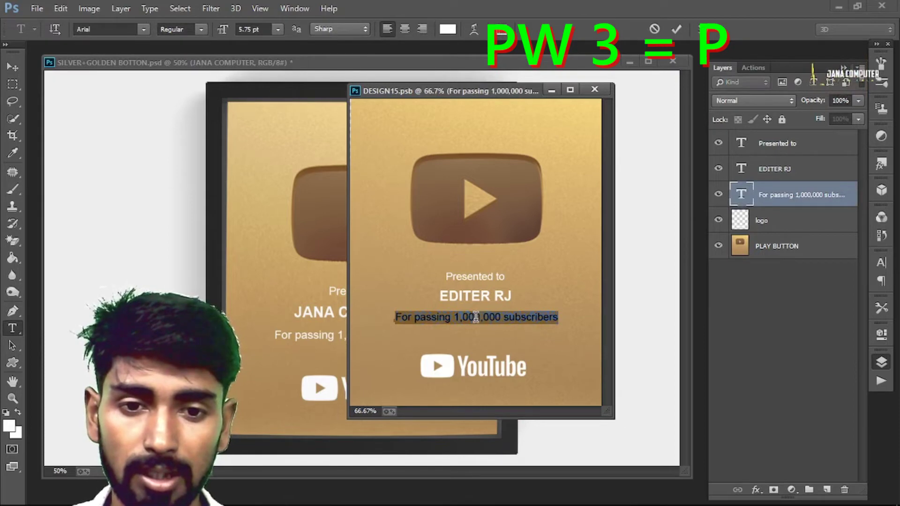
left_click(470, 318)
key("BackSpace")
key("BackSpace")
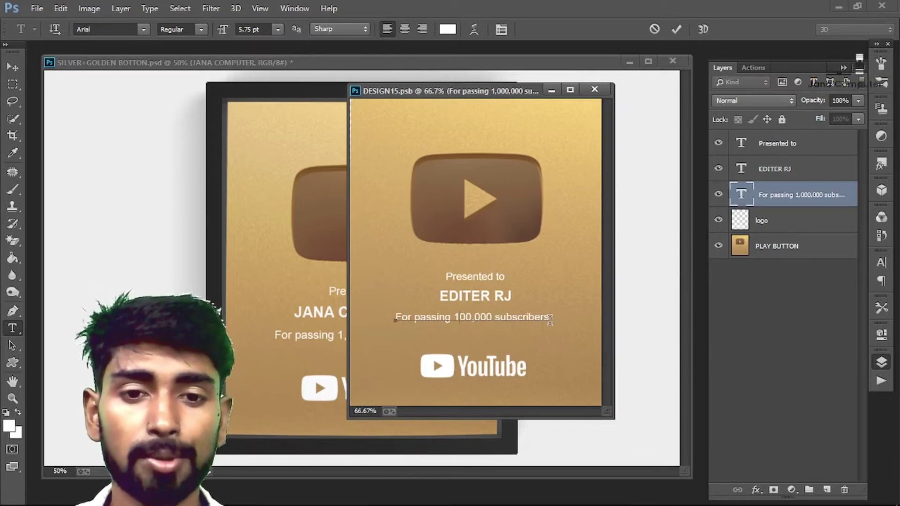
key("ctrl+Return")
key("v")
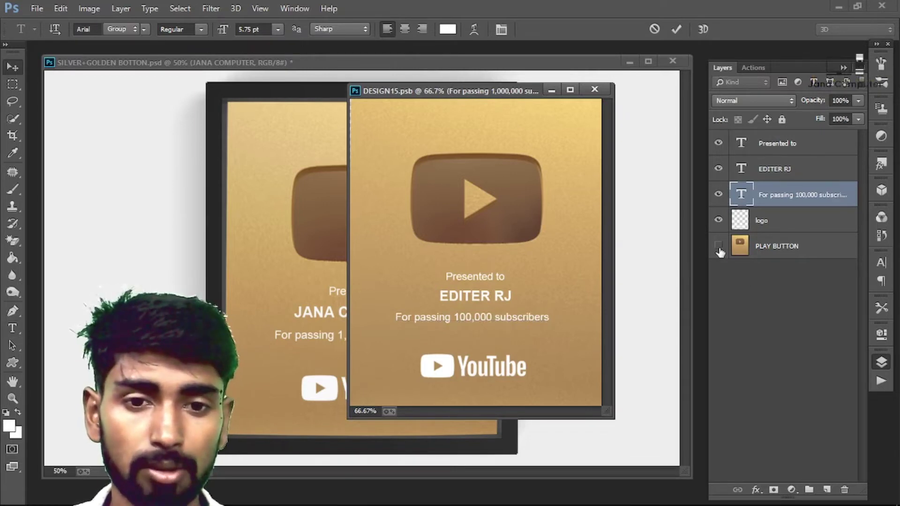
Toggle the PLAY BUTTON and YouTube logo layers on and off to preview the result
left_click(719, 245)
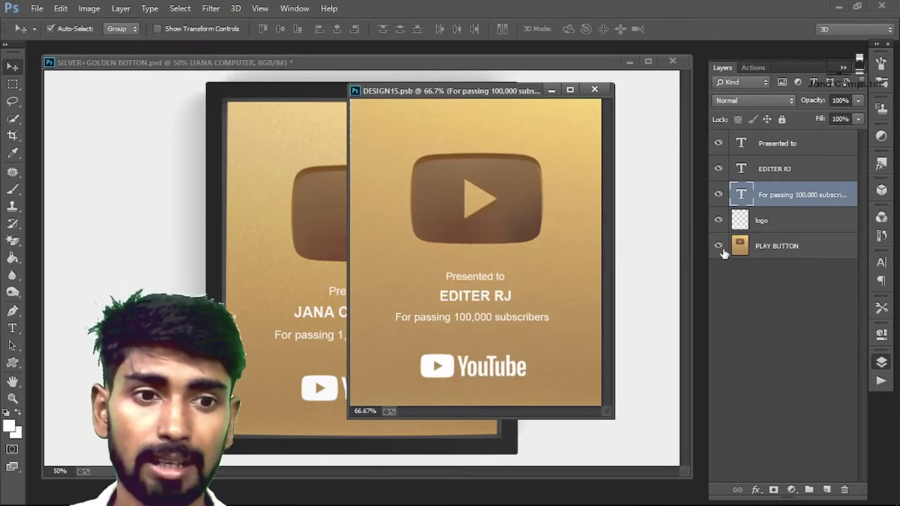
left_click(718, 246)
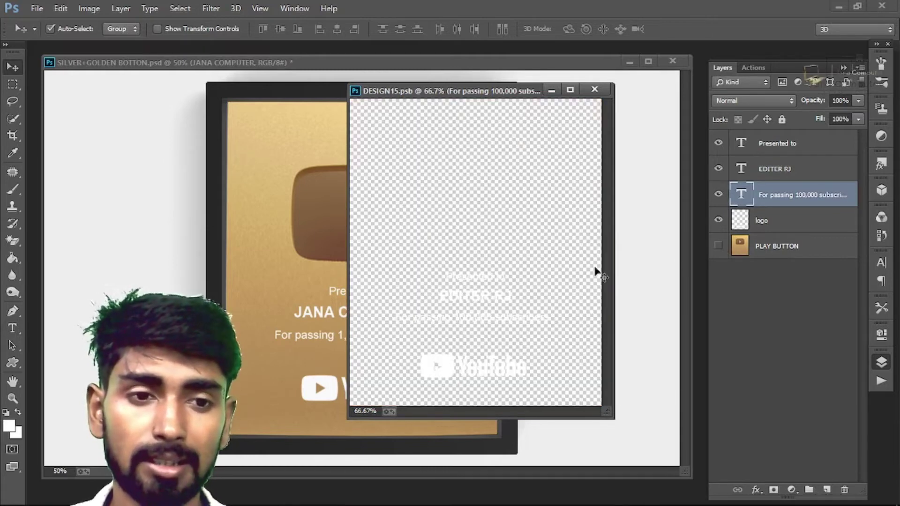
left_click(719, 220)
left_click(718, 246)
left_click(718, 220)
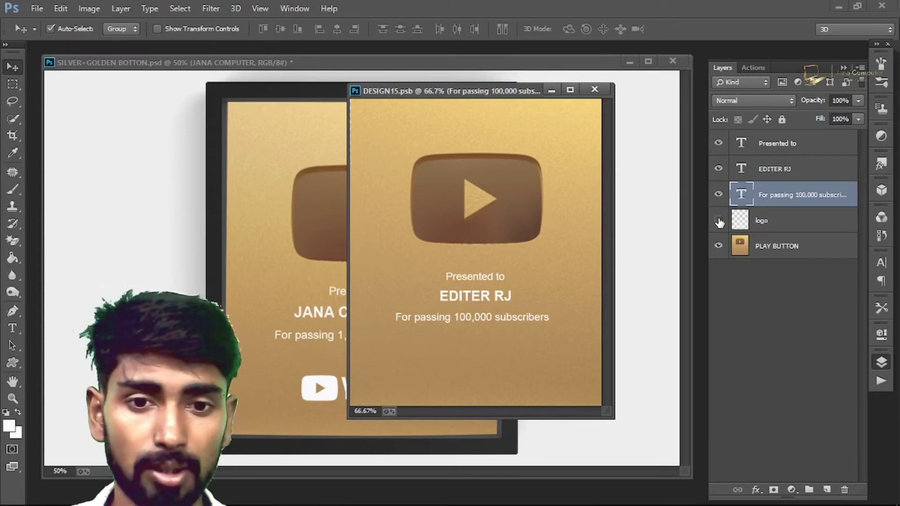
left_click(718, 220)
left_click(718, 220)
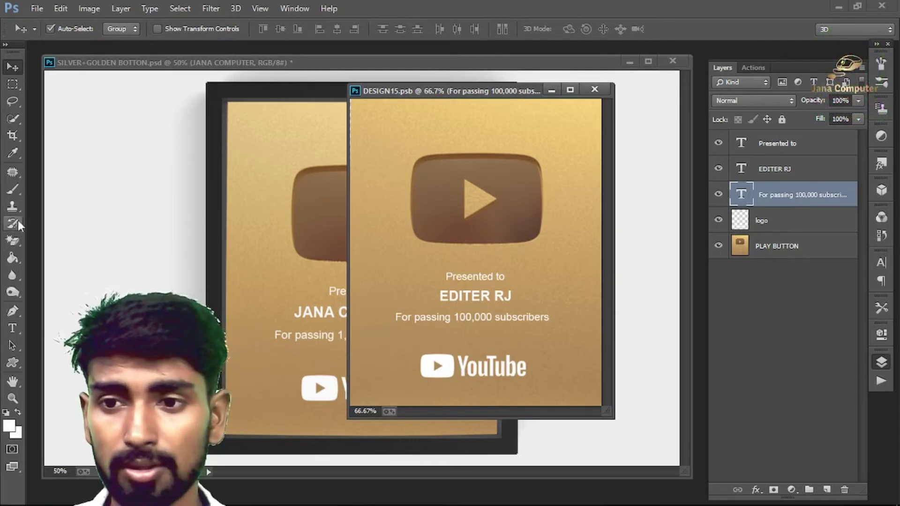
left_click(13, 257)
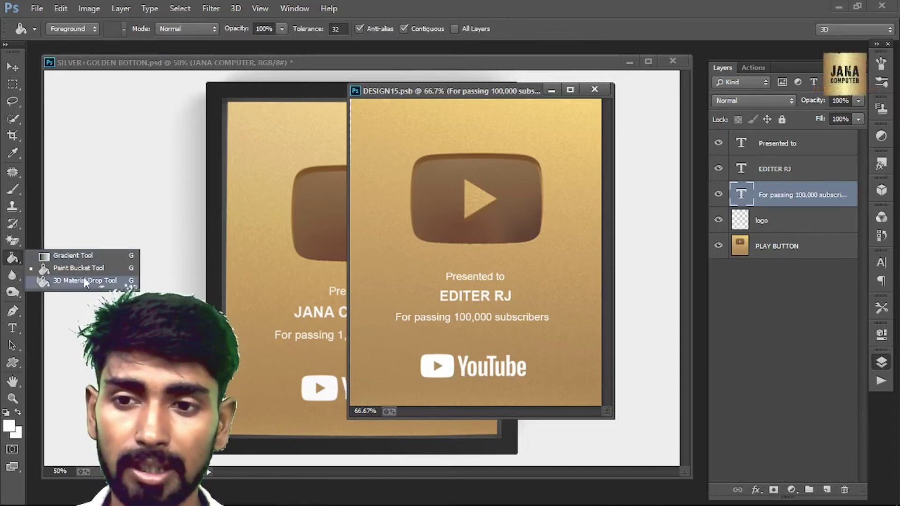
Fill the YouTube logo icon with red ff0000 using the Paint Bucket, undoing an accidental text fill
left_click(102, 272)
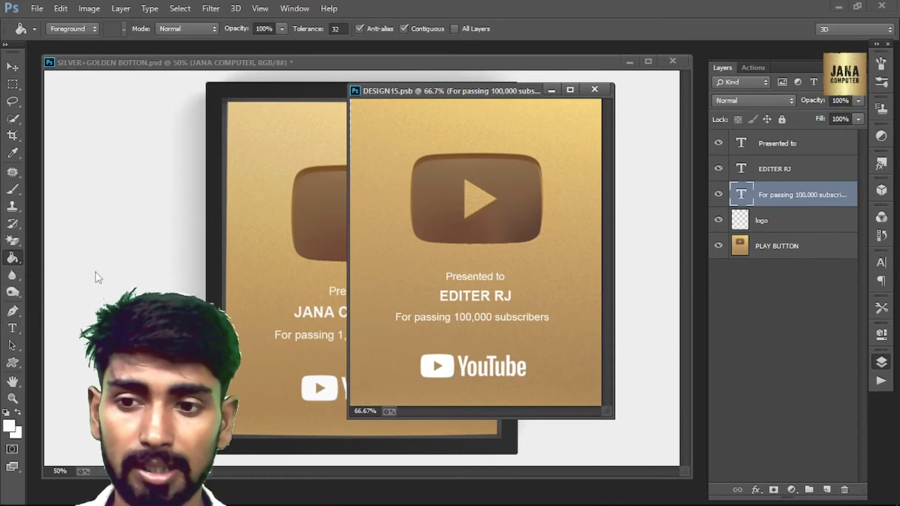
left_click(11, 426)
type("ff0000")
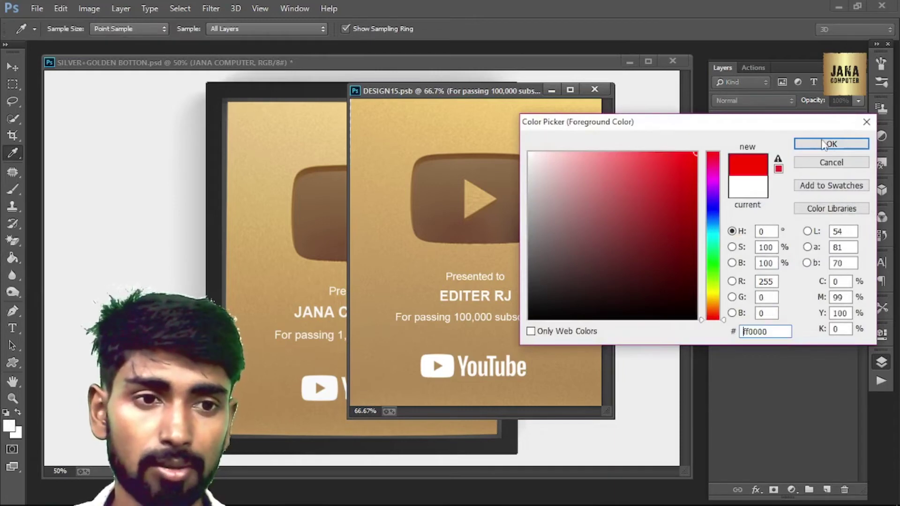
left_click(823, 143)
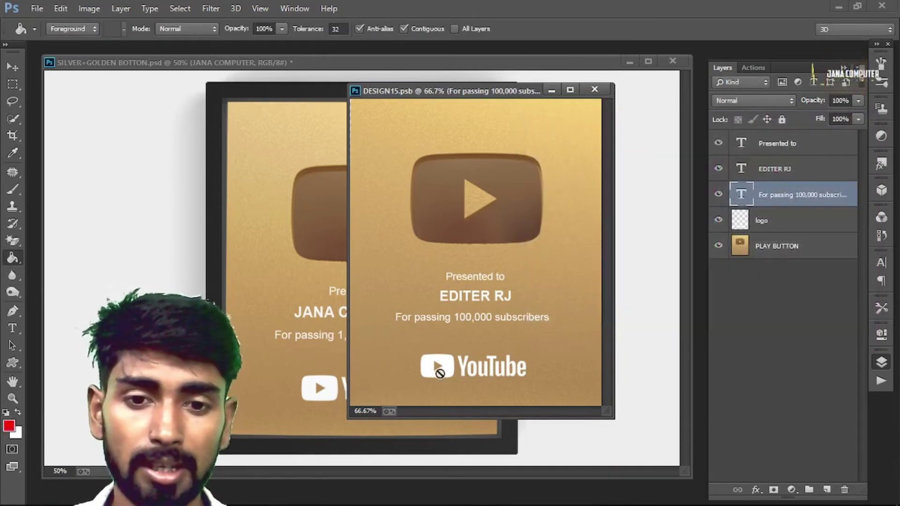
left_click(437, 366)
left_click(433, 217)
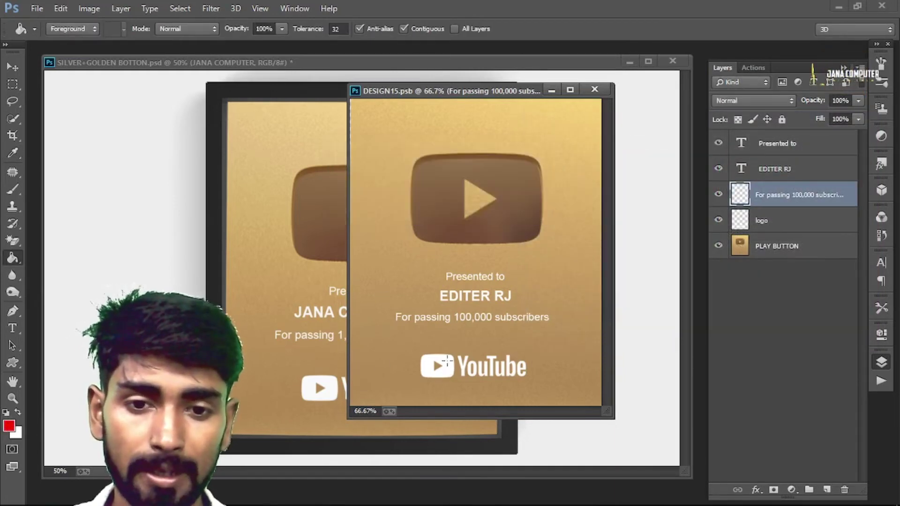
left_click(447, 362)
key("ctrl+z")
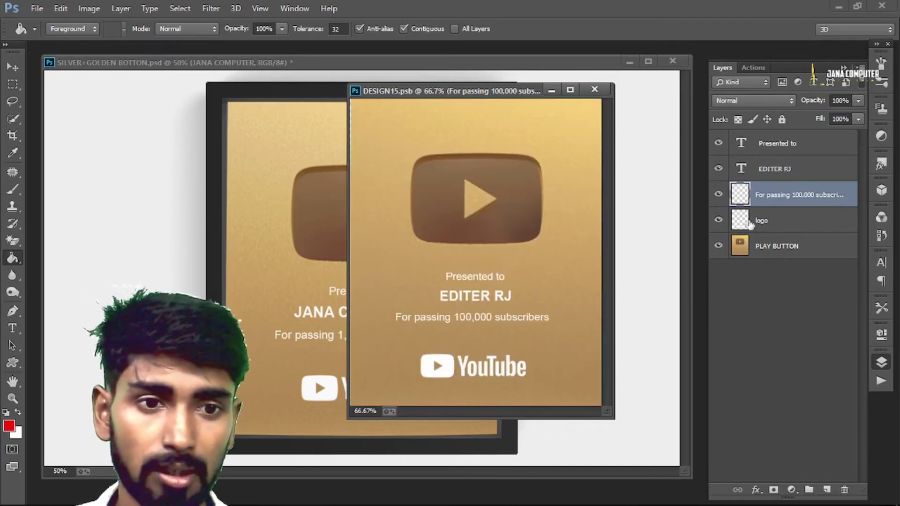
left_click(750, 224)
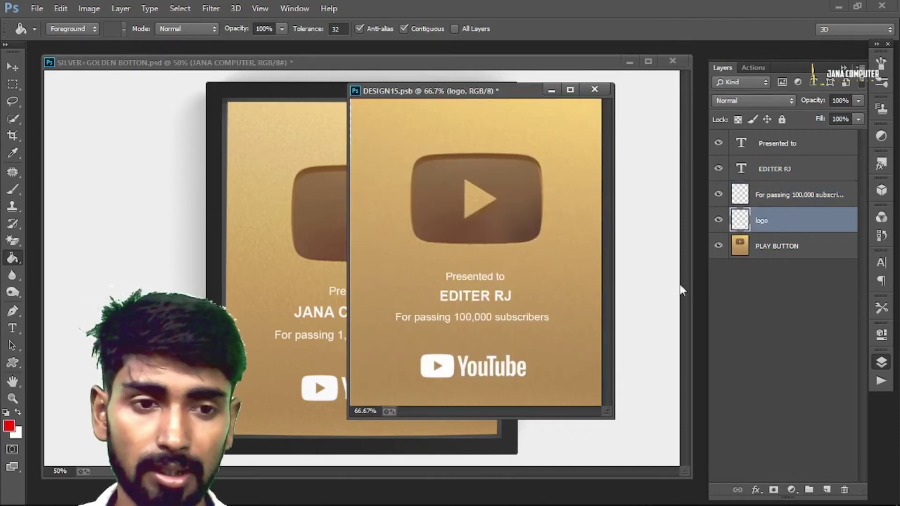
left_click(428, 361)
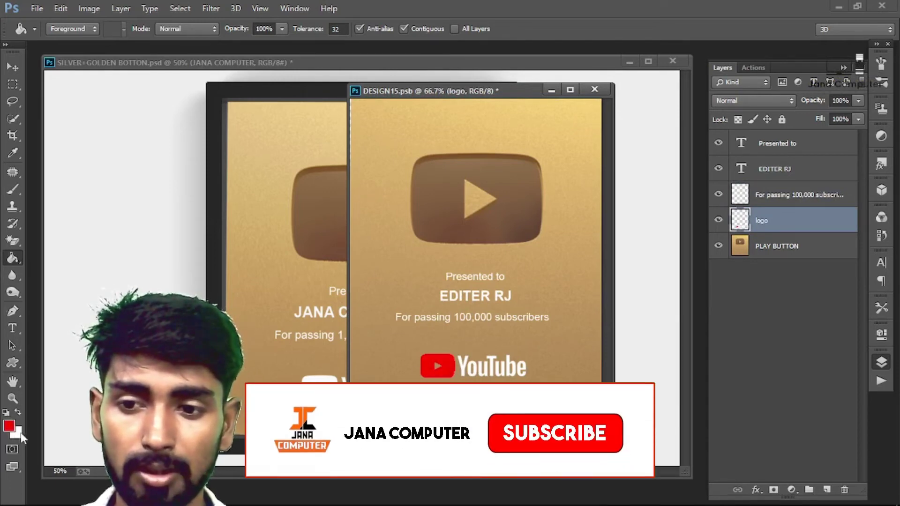
Reset the foreground colour to white
left_click(18, 435)
left_click(804, 143)
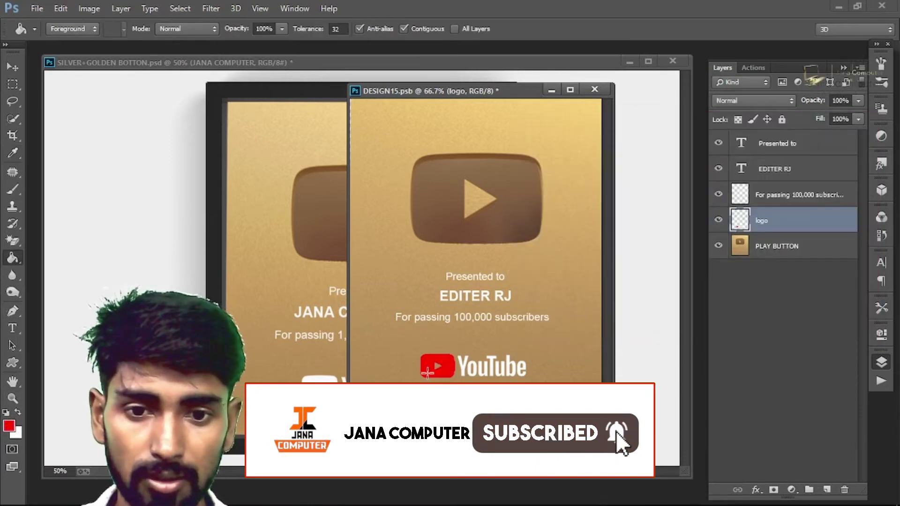
left_click(9, 424)
left_click(517, 148)
key("Return")
key("g")
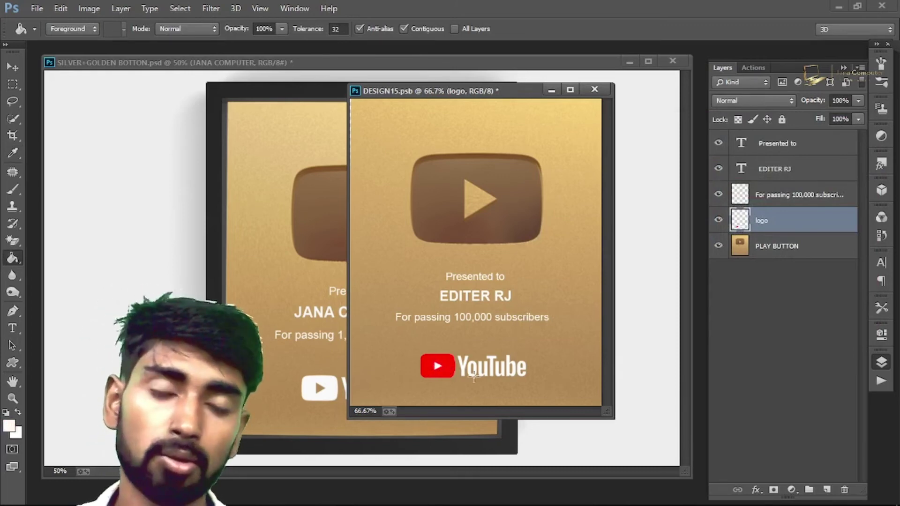
left_click(13, 65)
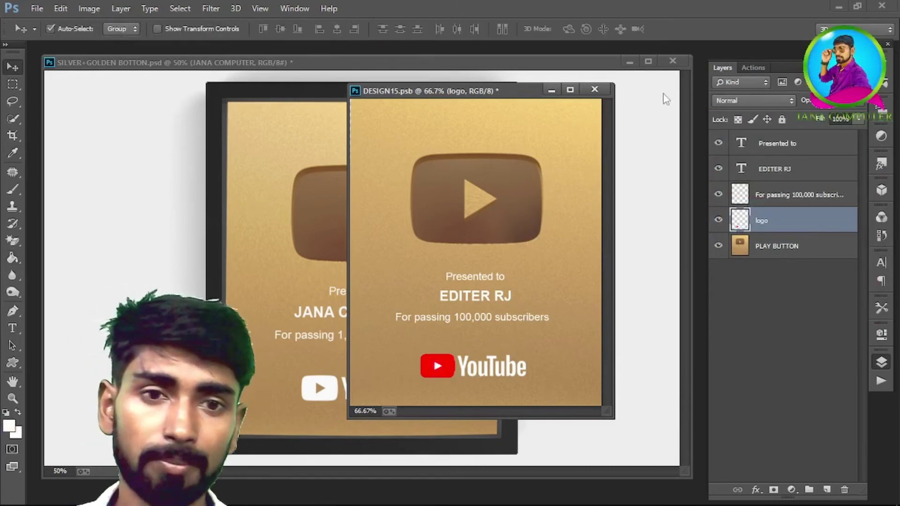
Save DESIGN15.psb back into the main plaque and hide the gold layer to show silver
left_click(718, 245)
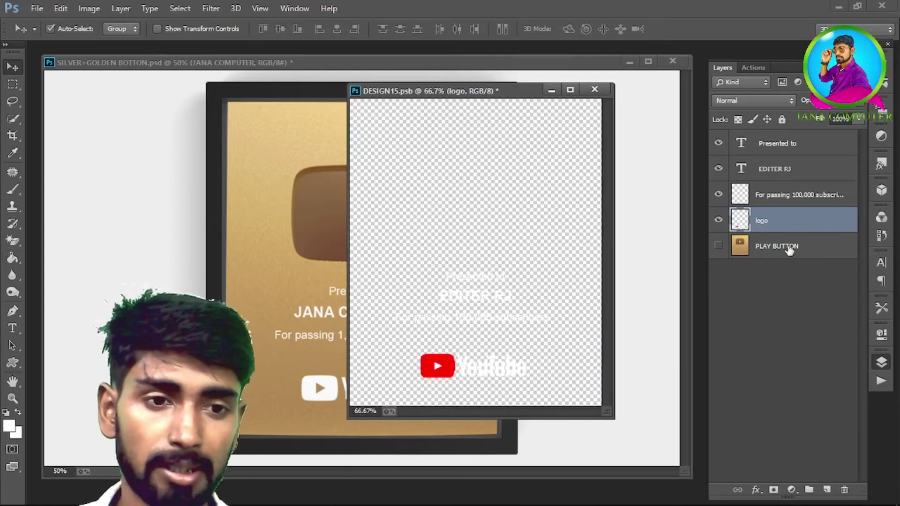
left_click(595, 89)
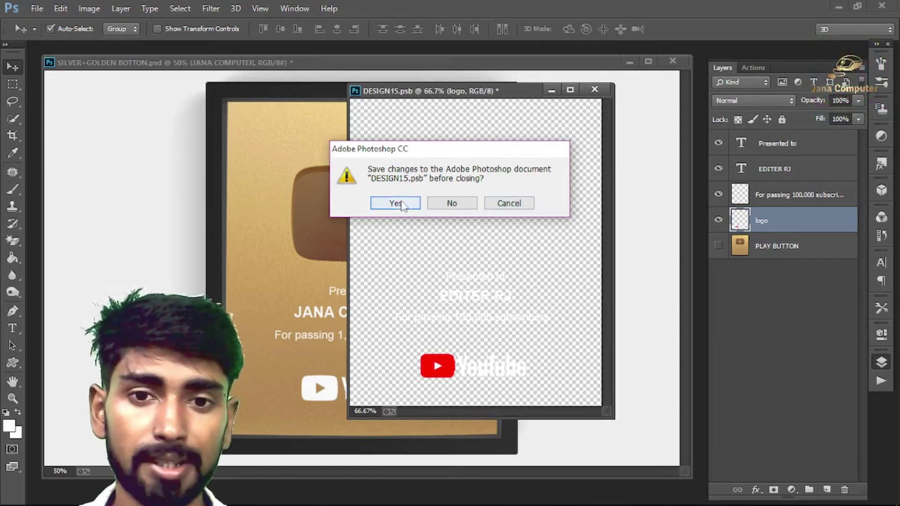
left_click(395, 205)
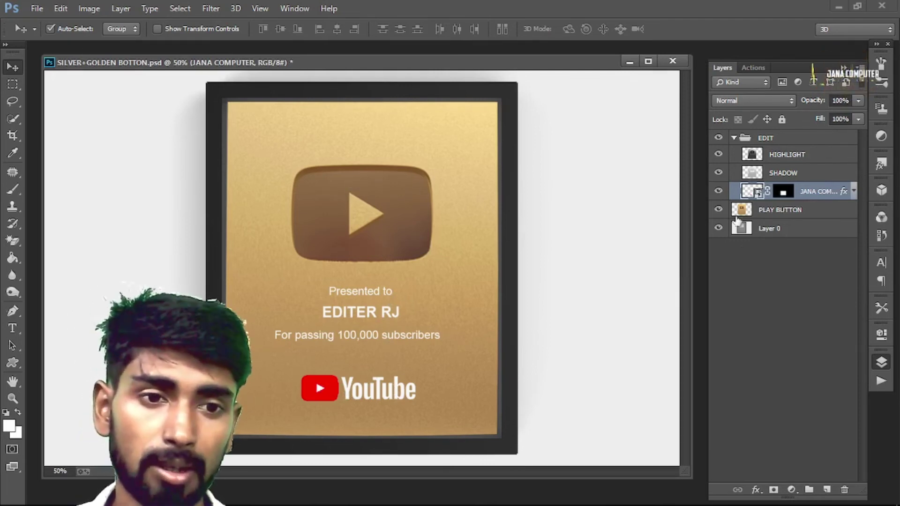
left_click(718, 210)
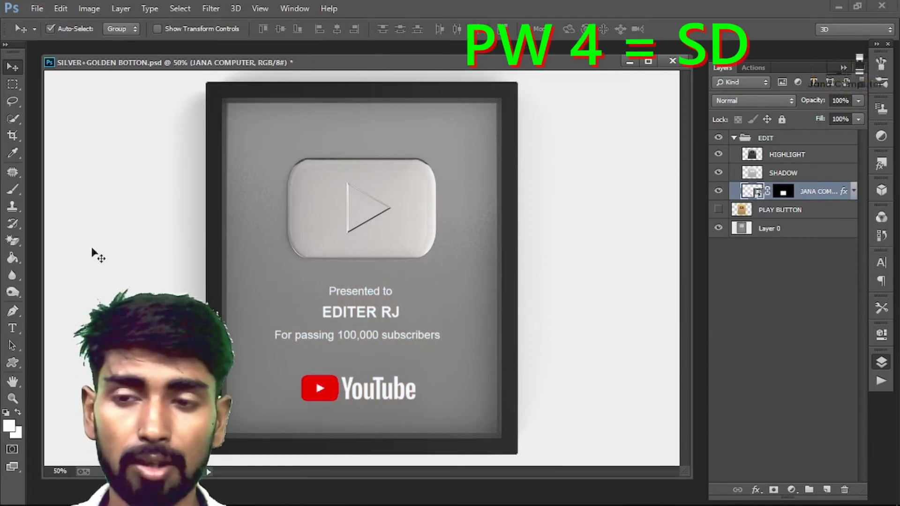
Rasterize Layer 0 and Magic-Erase the white background and grey strip around the frame
left_click(14, 242)
left_click(50, 271)
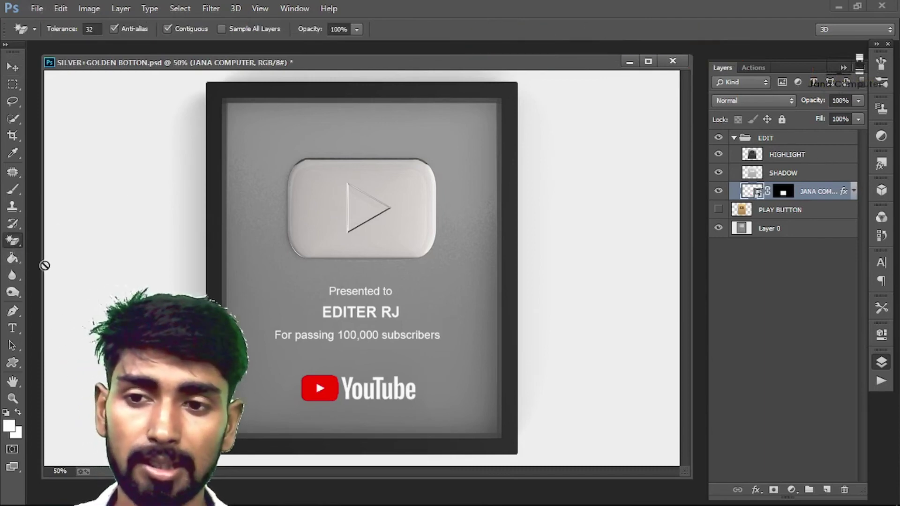
left_click(114, 224)
left_click(414, 217)
left_click(785, 230)
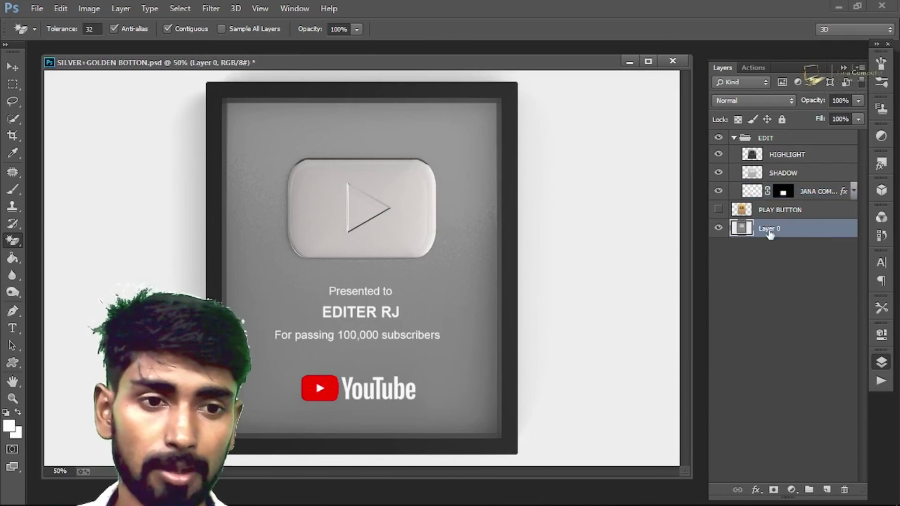
left_click(104, 220)
left_click(202, 176)
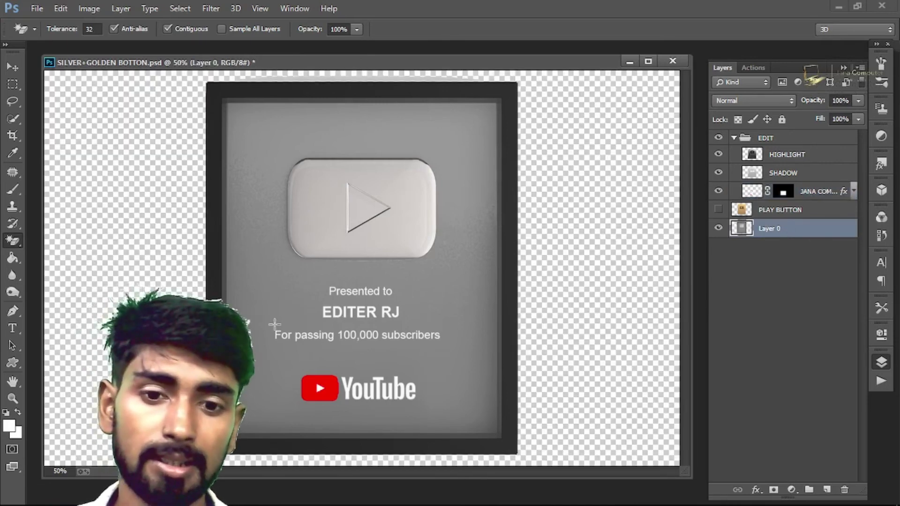